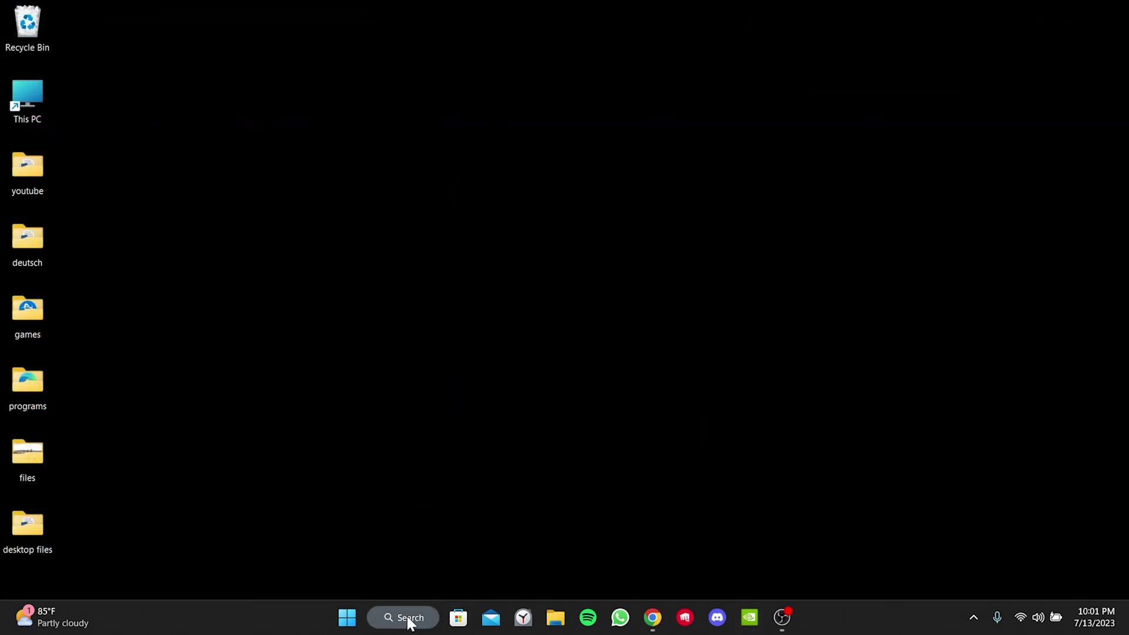
- Find Task Manager through the Windows search and open it
{"action": "left_click", "coordinate": [410, 619]}
{"action": "type", "text": "tas"}
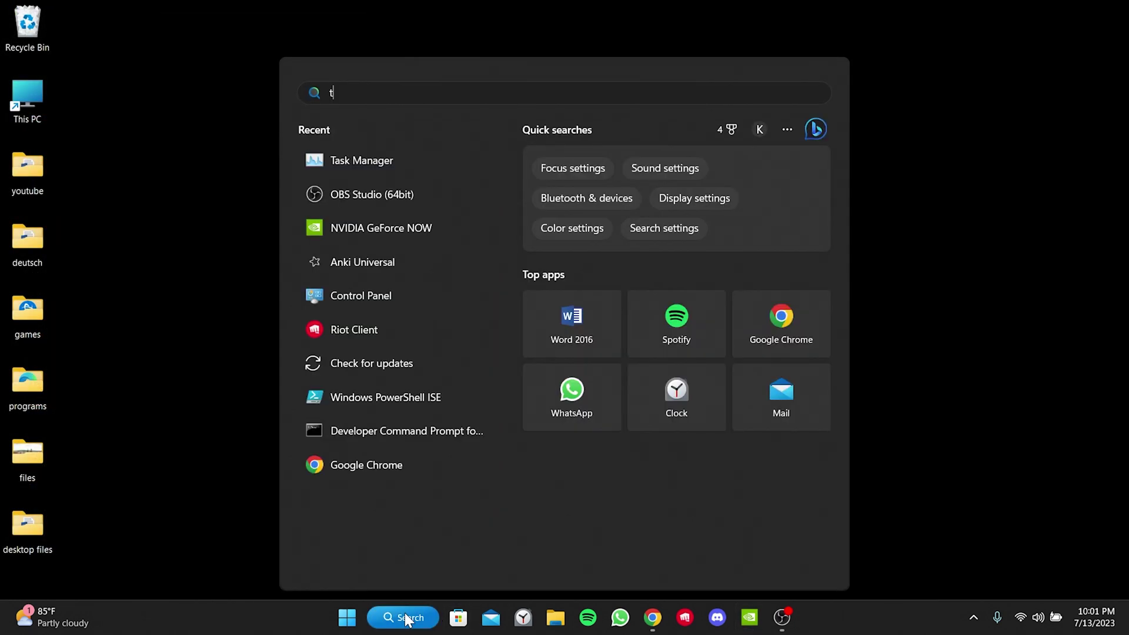
{"action": "left_click", "coordinate": [375, 207]}
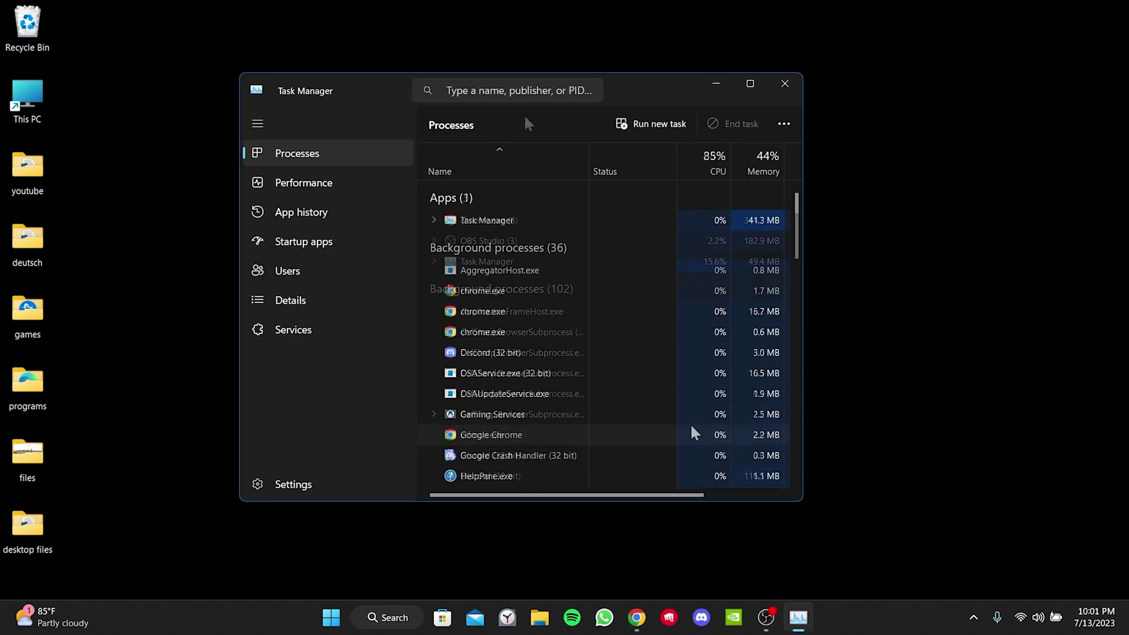
- Filter the running processes by "now" and end the NVIDIA Container background process
{"action": "left_click", "coordinate": [527, 90]}
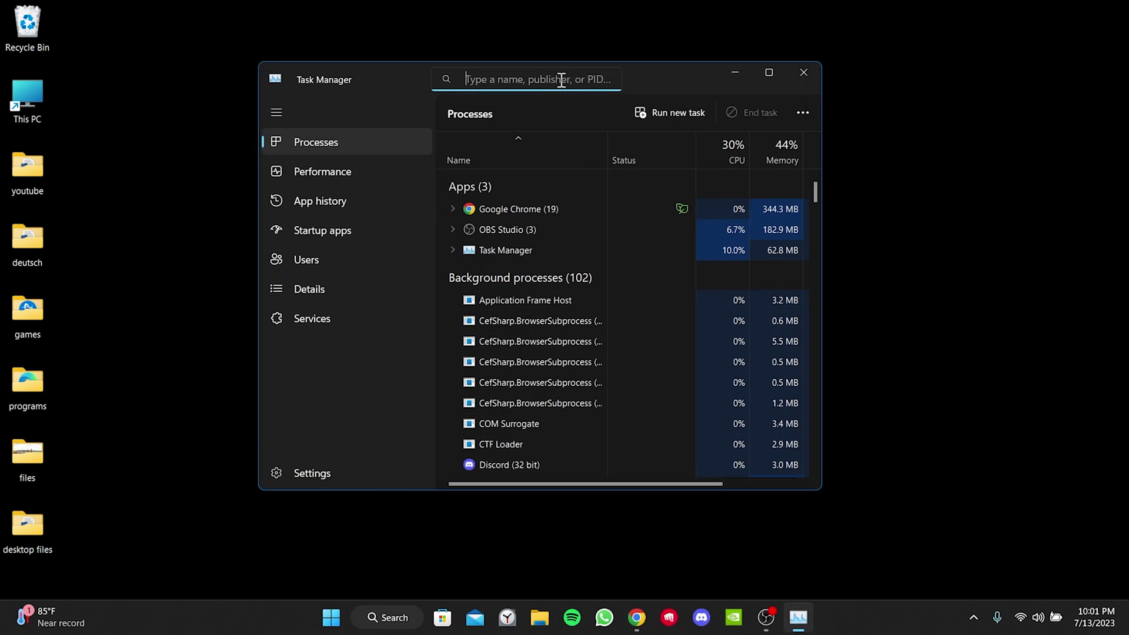
{"action": "type", "text": "now"}
{"action": "key", "text": "Tab"}
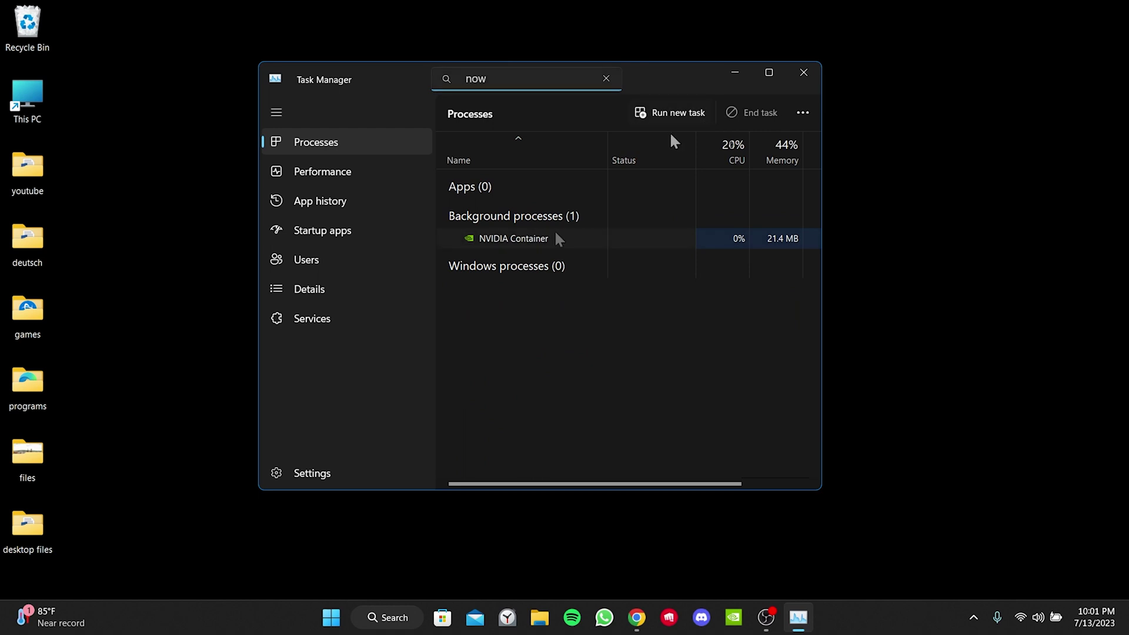
{"action": "right_click", "coordinate": [509, 242]}
{"action": "left_click", "coordinate": [551, 257]}
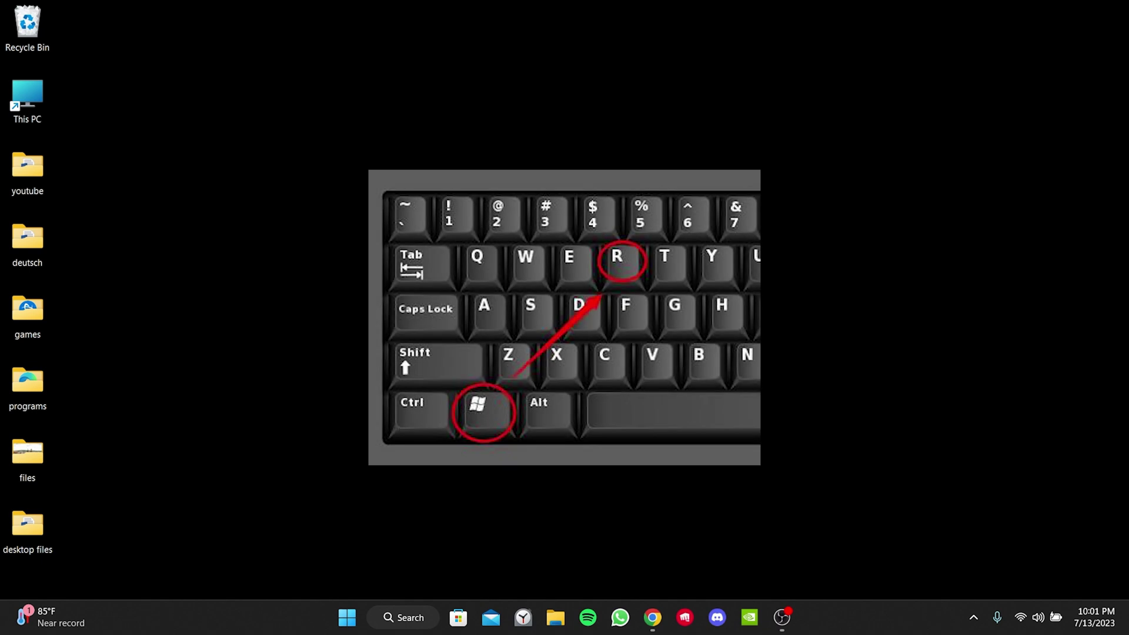
- Open the local application data folder by running %localappdata% from the Run dialog
{"action": "key", "text": "super+r"}
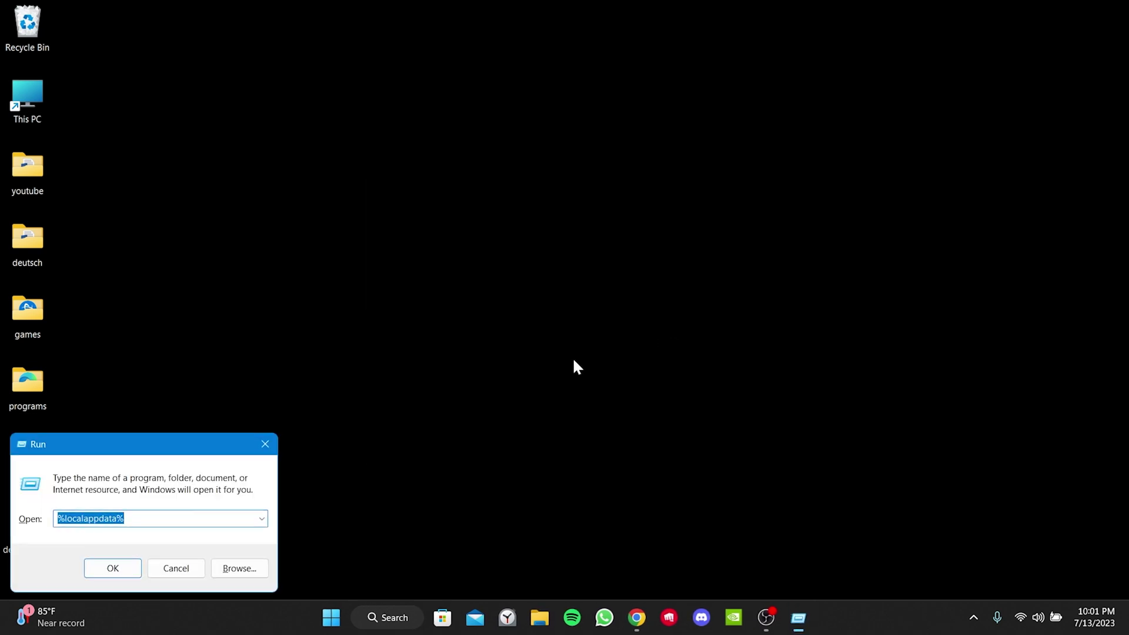
{"action": "left_click_drag", "start_coordinate": [184, 438], "coordinate": [600, 209]}
{"action": "left_click", "coordinate": [487, 280]}
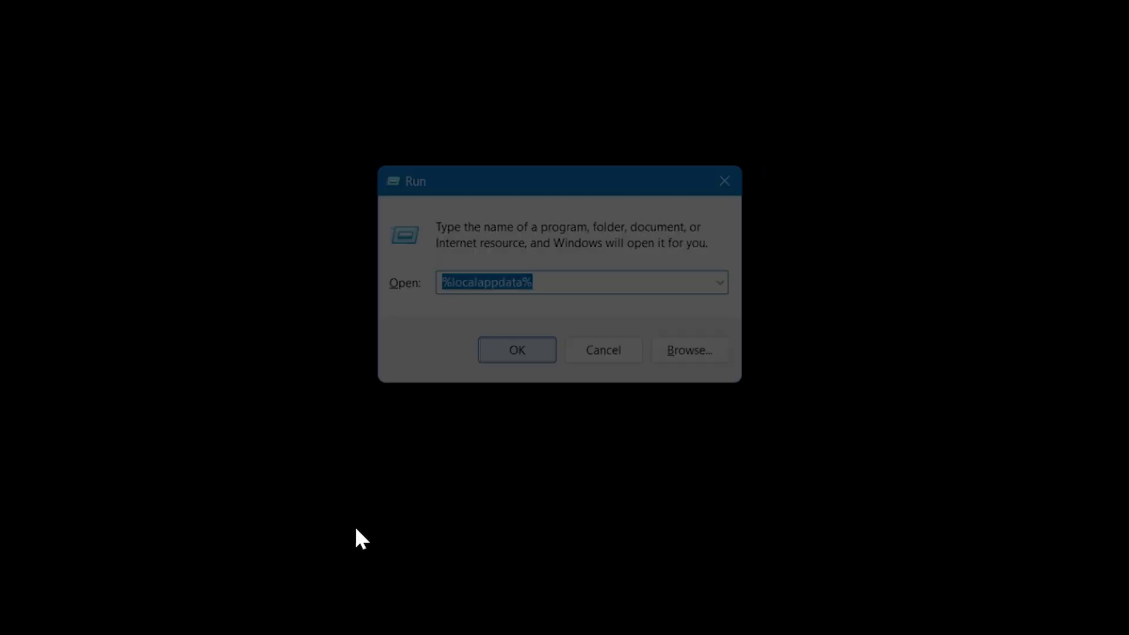
{"action": "key", "text": "Return"}
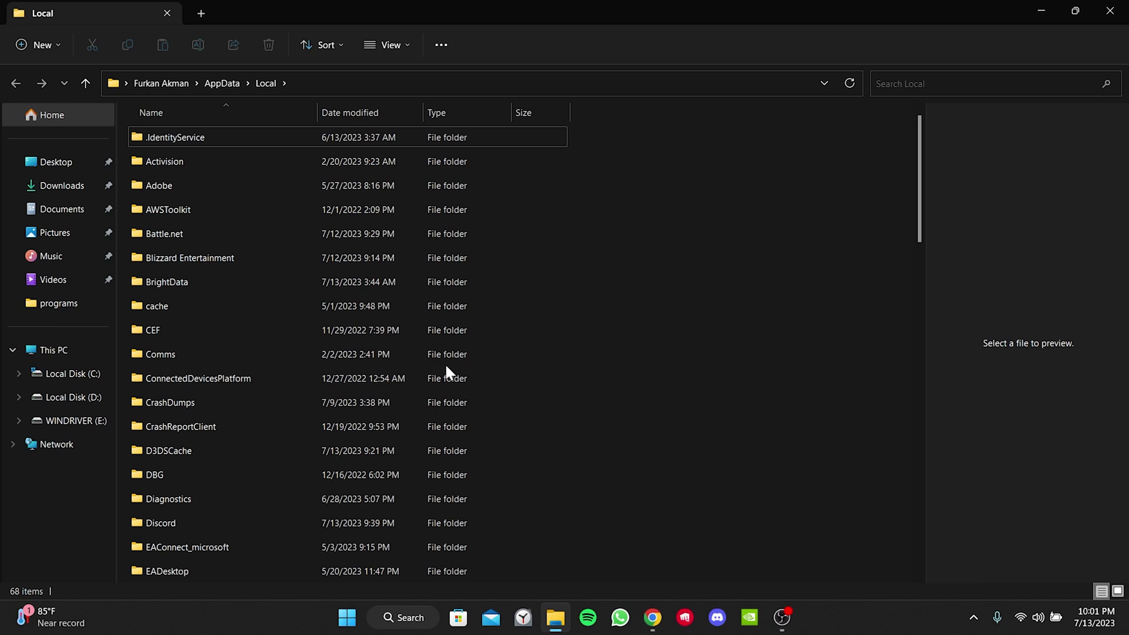
- Delete the GeForceNOW folder inside the NVIDIA Corporation folder and close the file window
{"action": "key", "text": "n"}
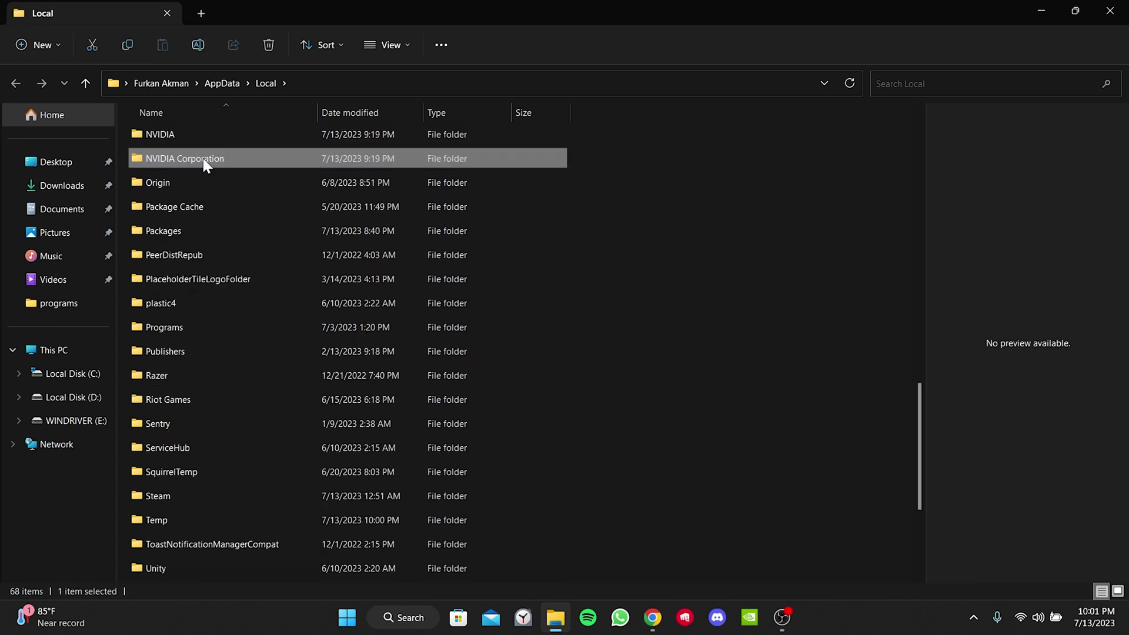
{"action": "double_click", "coordinate": [203, 158]}
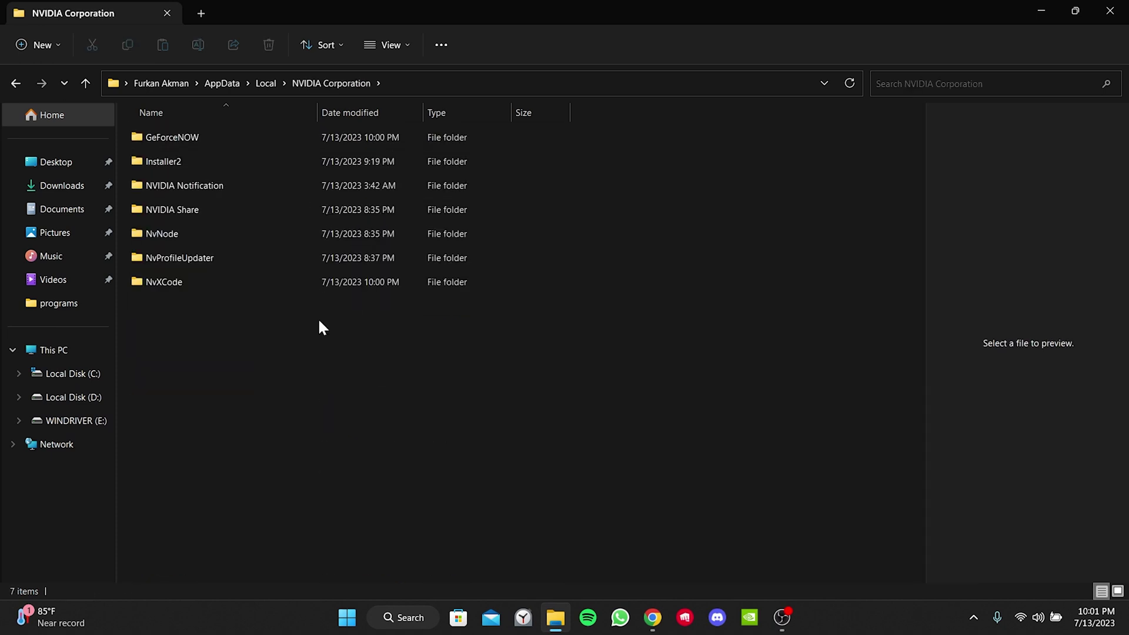
{"action": "right_click", "coordinate": [216, 137]}
{"action": "left_click", "coordinate": [322, 153]}
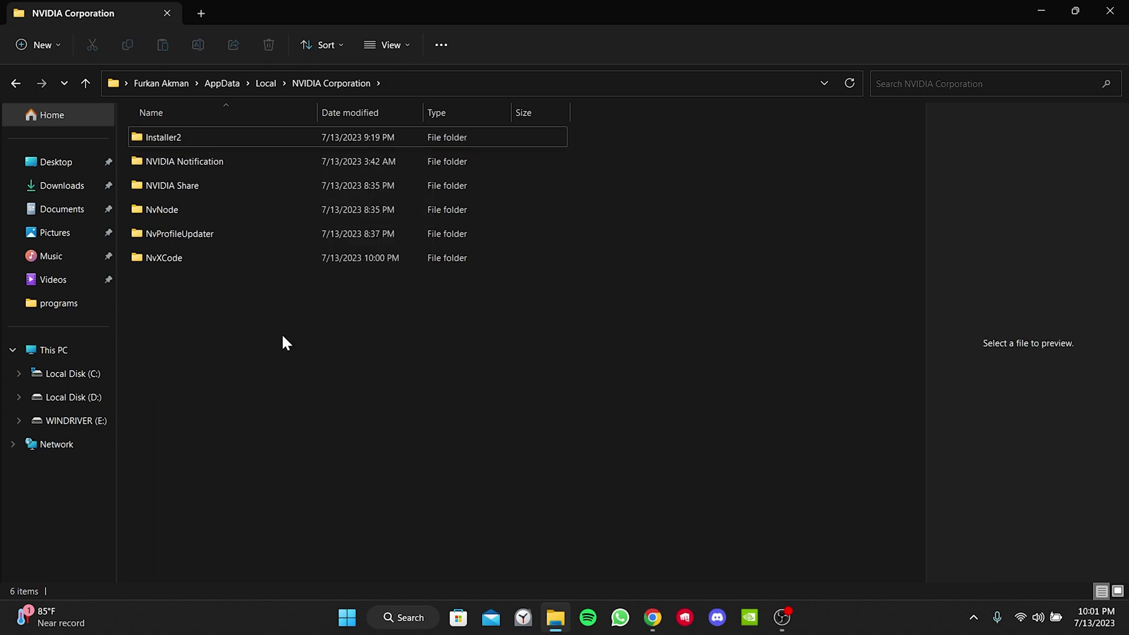
{"action": "left_click", "coordinate": [1110, 11]}
- Open Control Panel and show the list of programs that can be uninstalled
{"action": "left_click", "coordinate": [405, 627]}
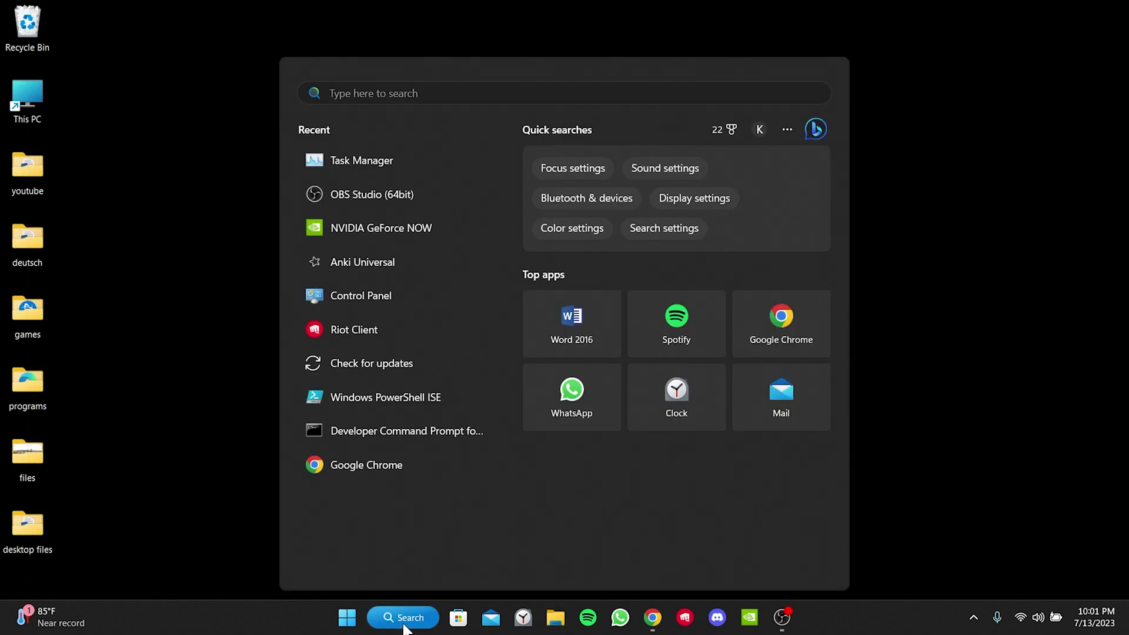
{"action": "type", "text": "control"}
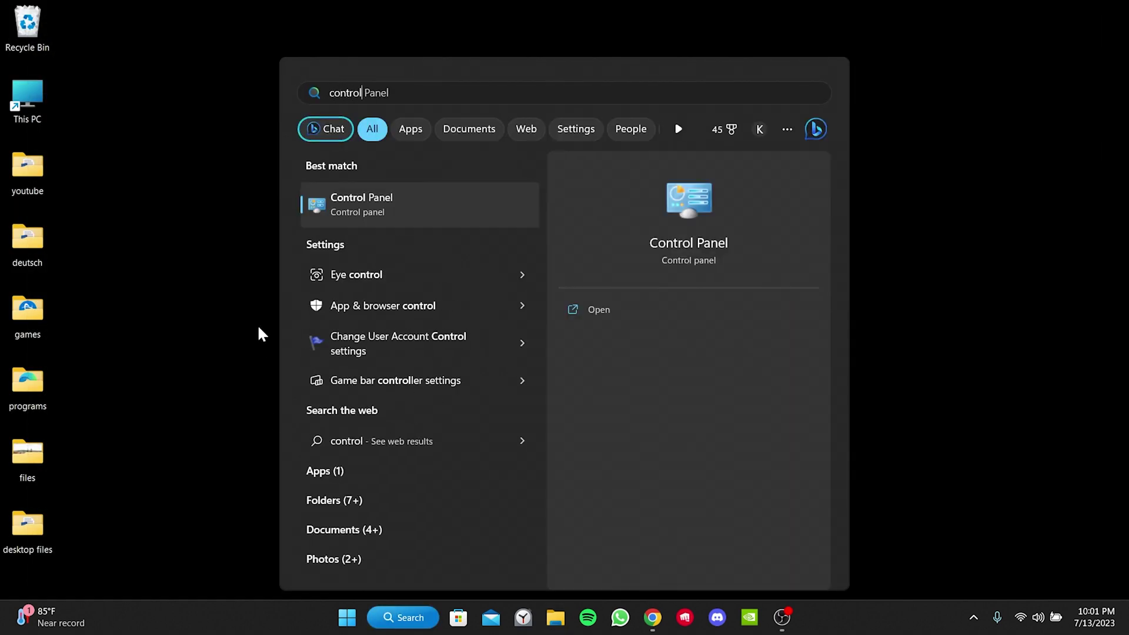
{"action": "left_click", "coordinate": [358, 214]}
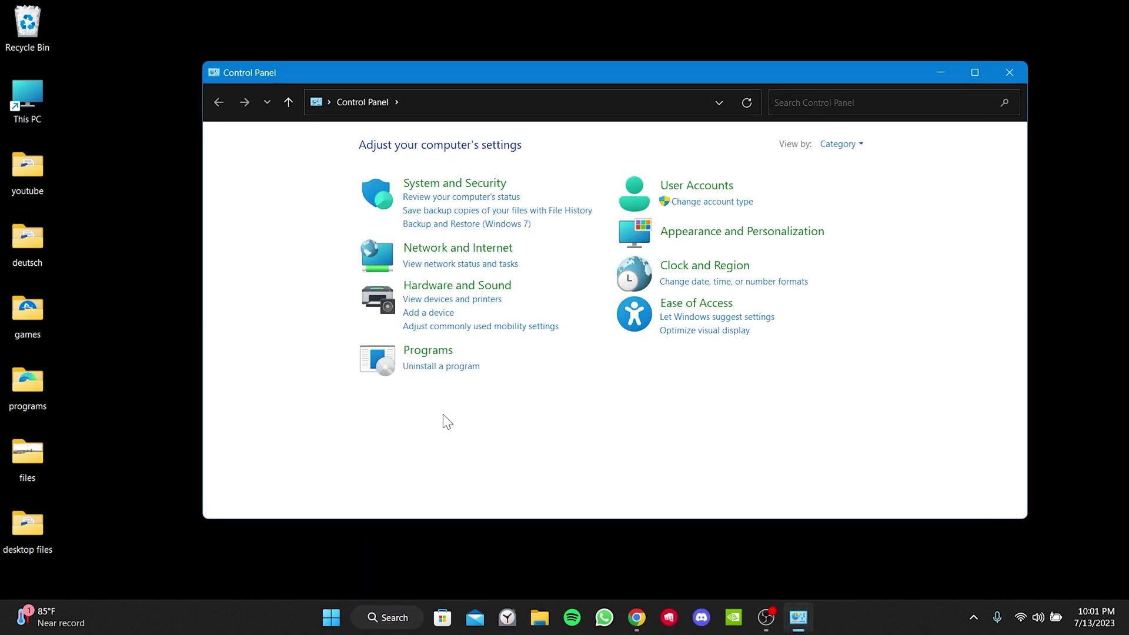
{"action": "left_click", "coordinate": [417, 368]}
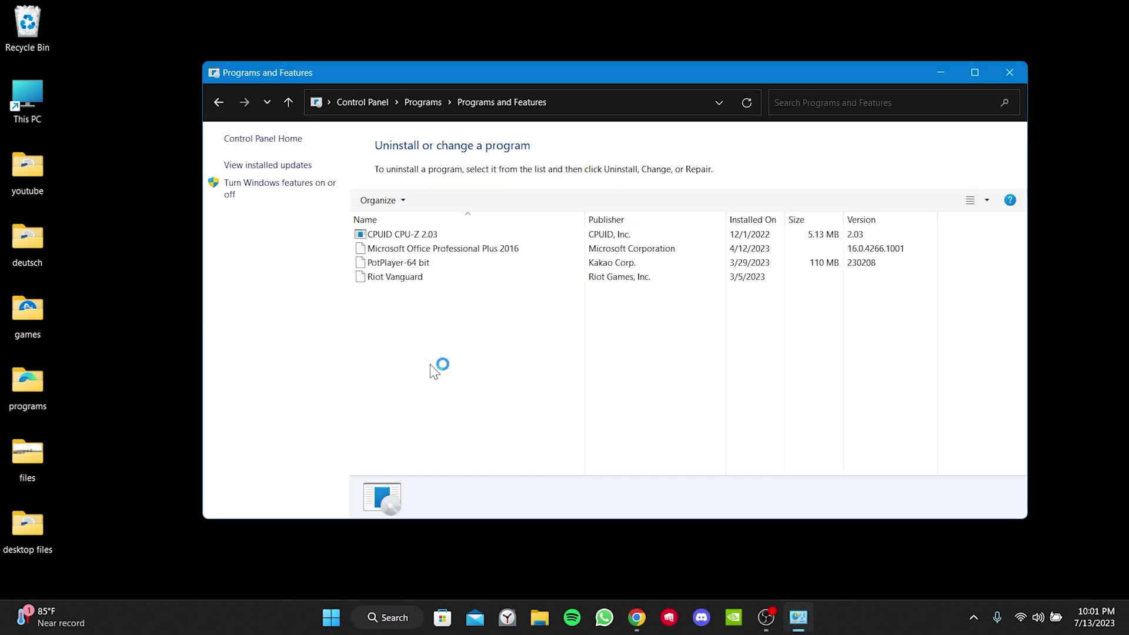
- Uninstall NVIDIA GeForce NOW 2.0.53.154 from the installed programs and close the Programs and Features window
{"action": "scroll", "coordinate": [554, 387], "scroll_direction": "down", "scroll_amount": 1}
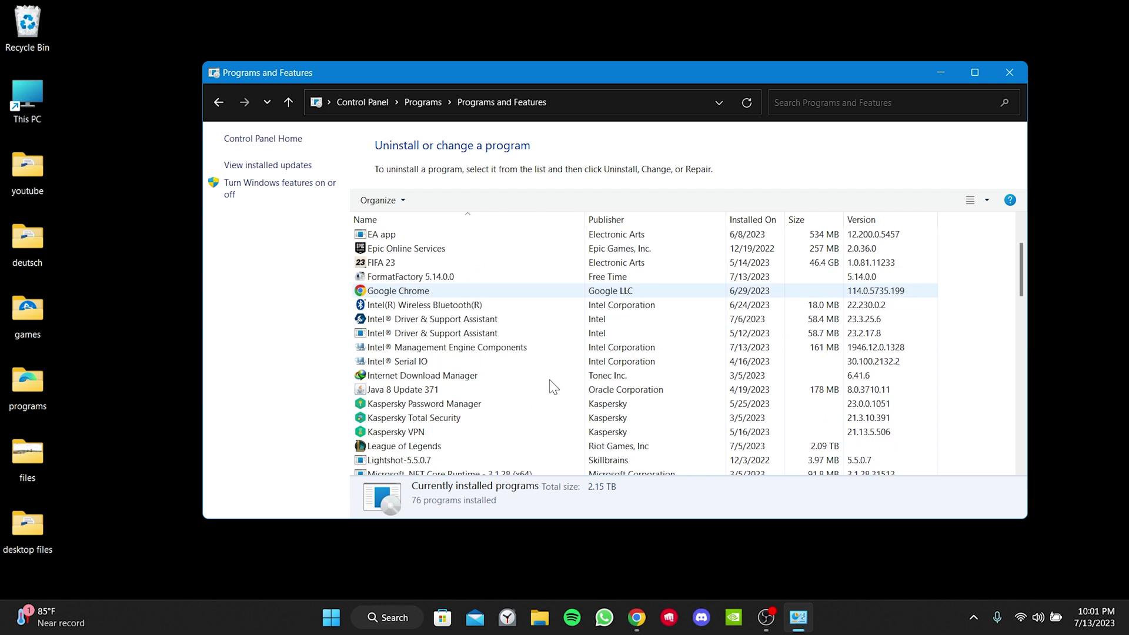
{"action": "scroll", "coordinate": [553, 386], "scroll_direction": "down", "scroll_amount": 3}
{"action": "scroll", "coordinate": [554, 387], "scroll_direction": "up", "scroll_amount": 3}
{"action": "scroll", "coordinate": [439, 365], "scroll_direction": "down", "scroll_amount": 9}
{"action": "left_click", "coordinate": [435, 361]}
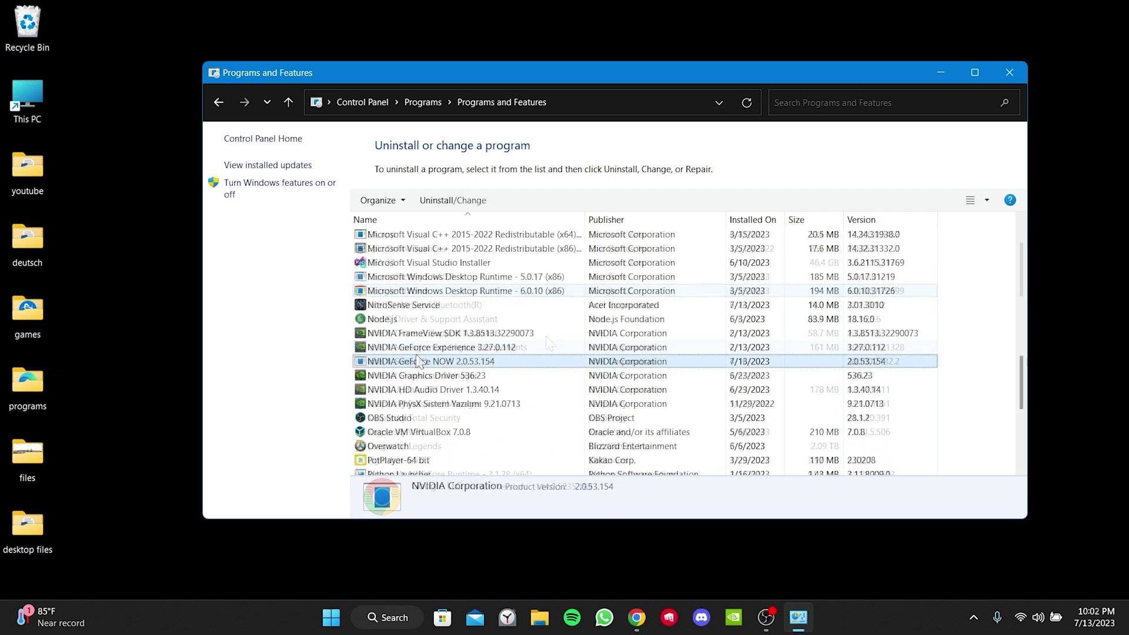
{"action": "right_click", "coordinate": [436, 365]}
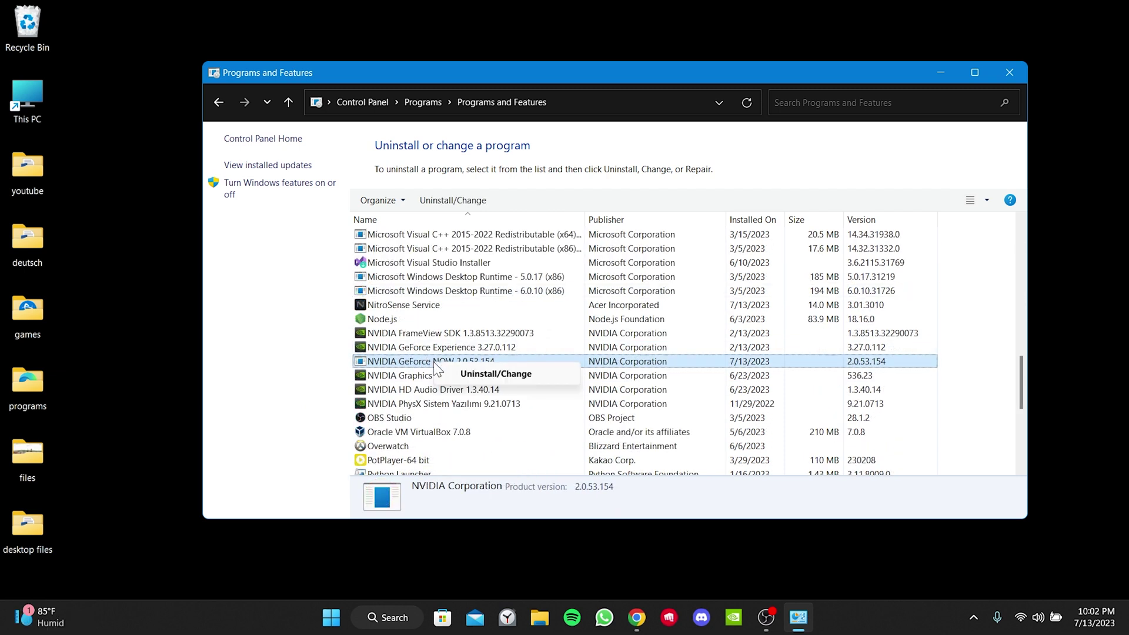
{"action": "left_click", "coordinate": [499, 374]}
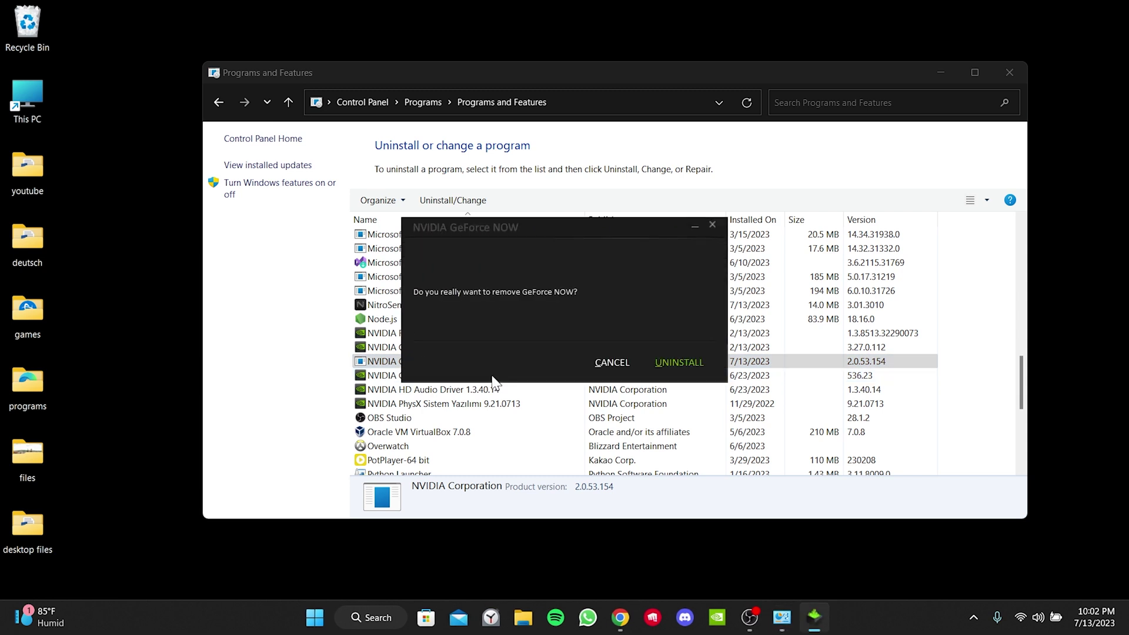
{"action": "left_click", "coordinate": [680, 365]}
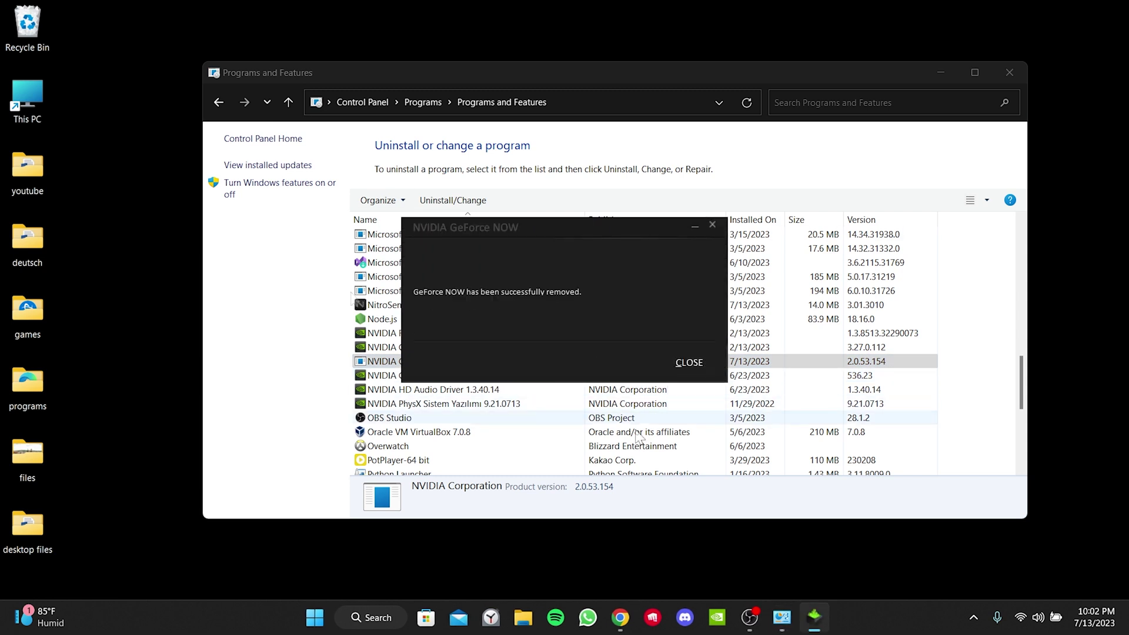
{"action": "left_click", "coordinate": [688, 363]}
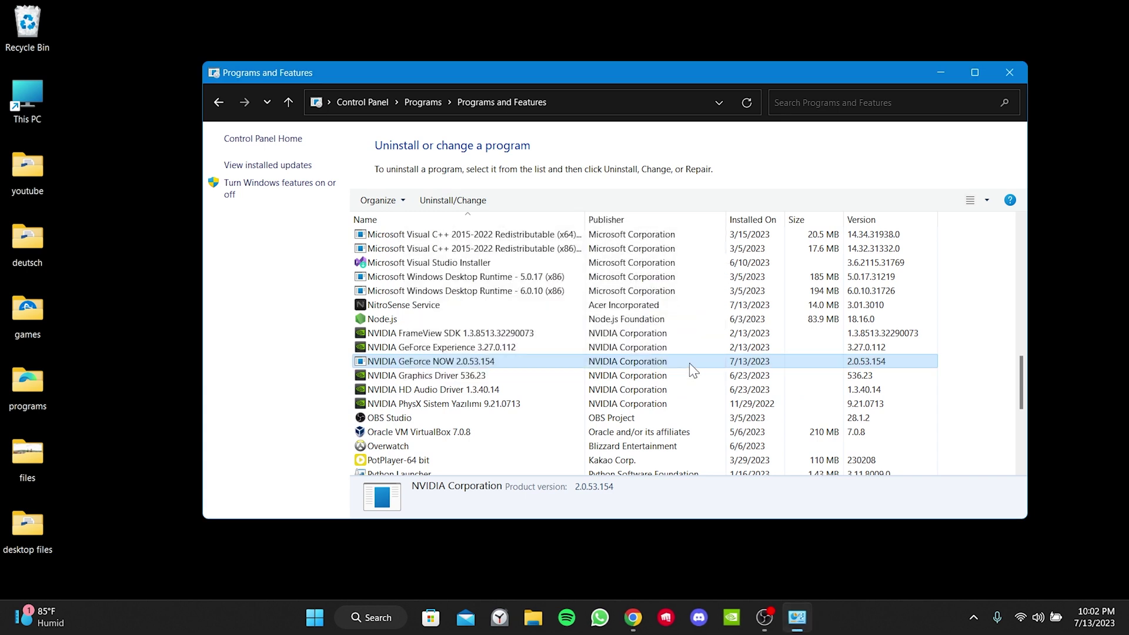
{"action": "left_click", "coordinate": [1011, 73]}
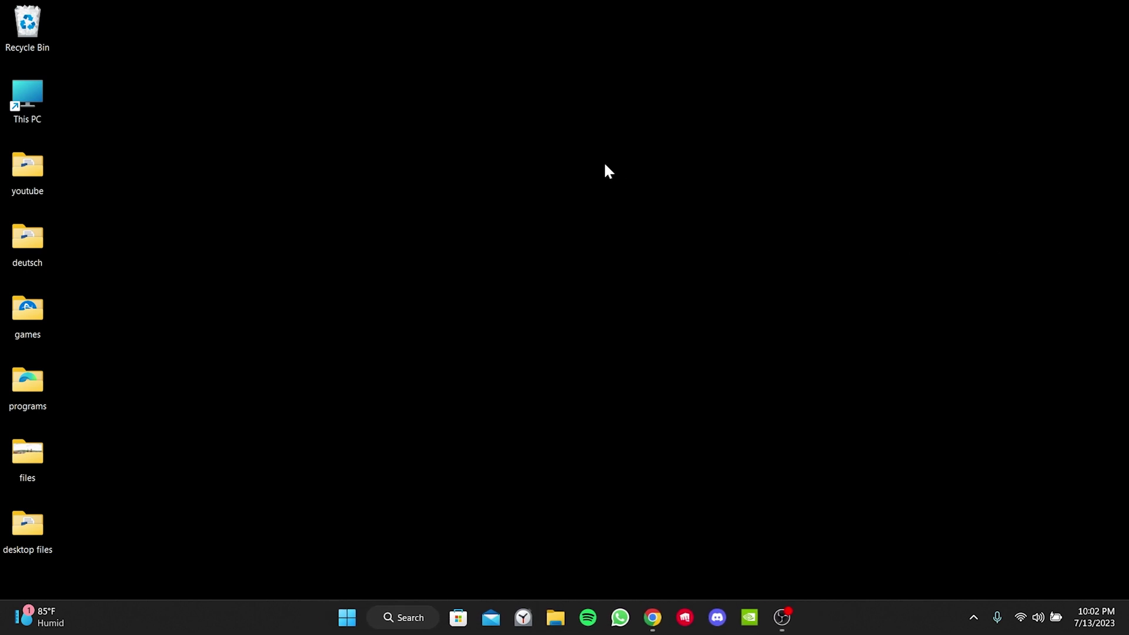
{"action": "left_click", "coordinate": [347, 617]}
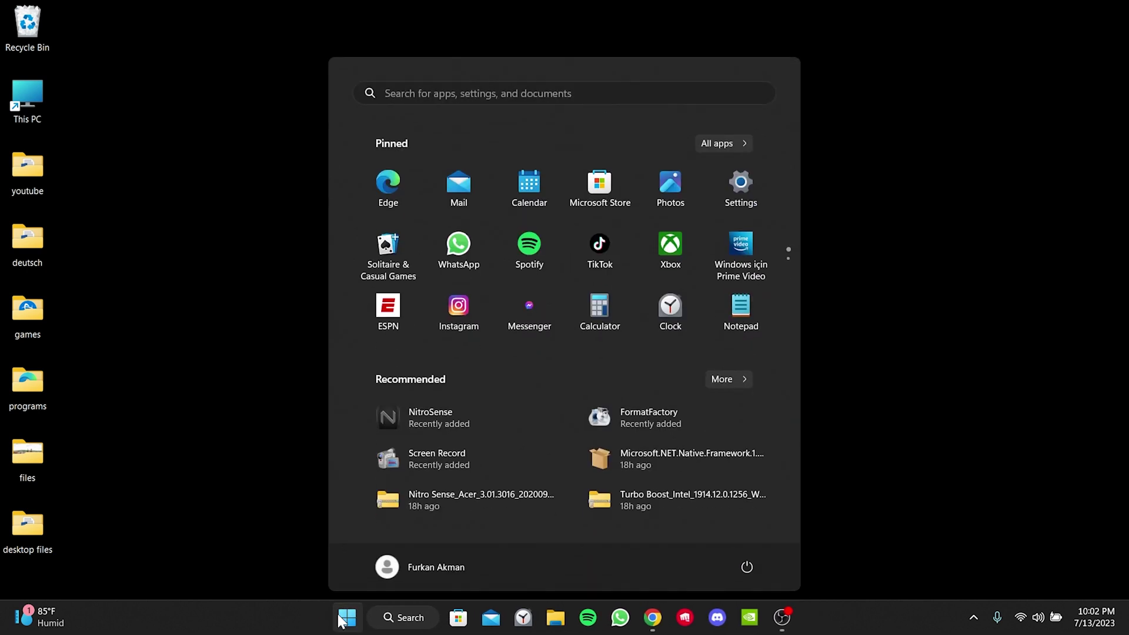
{"action": "left_click", "coordinate": [746, 569]}
{"action": "key", "text": "Escape"}
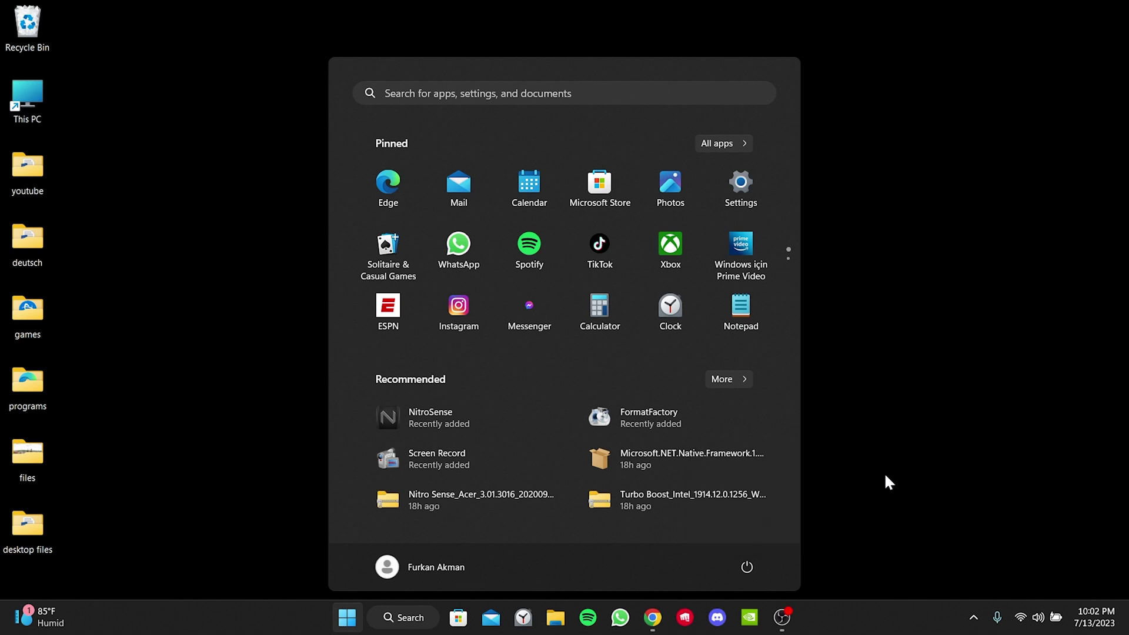
{"action": "left_click", "coordinate": [884, 472]}
- Switch to Chrome and open the GeForce NOW download page, going to its Desktop and Laptop downloads
{"action": "left_click", "coordinate": [652, 617]}
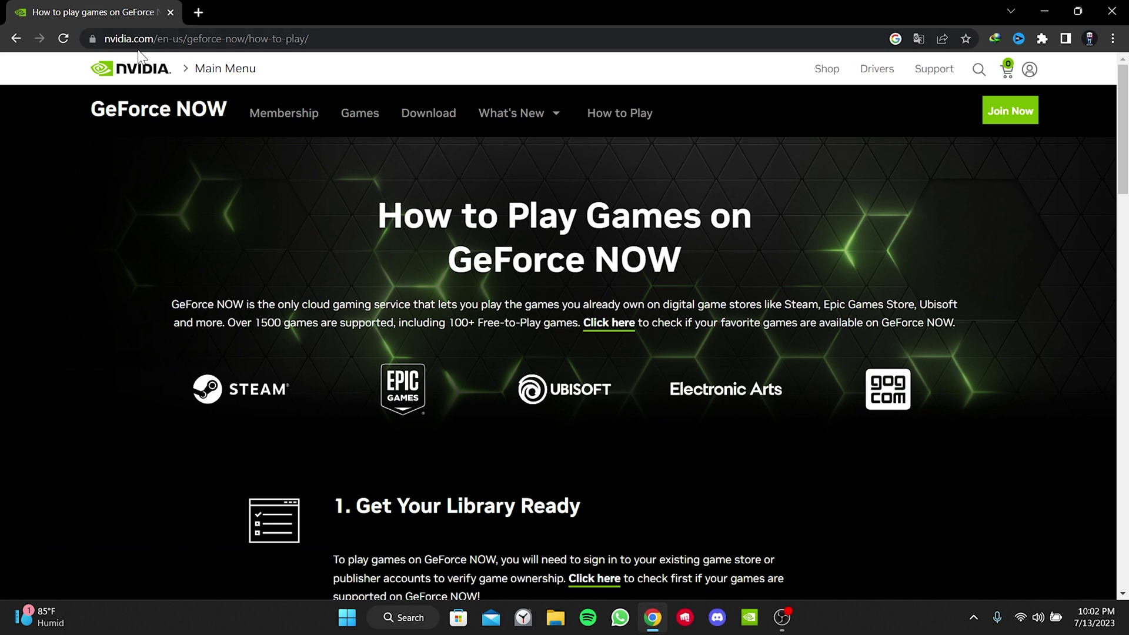
{"action": "left_click", "coordinate": [437, 112]}
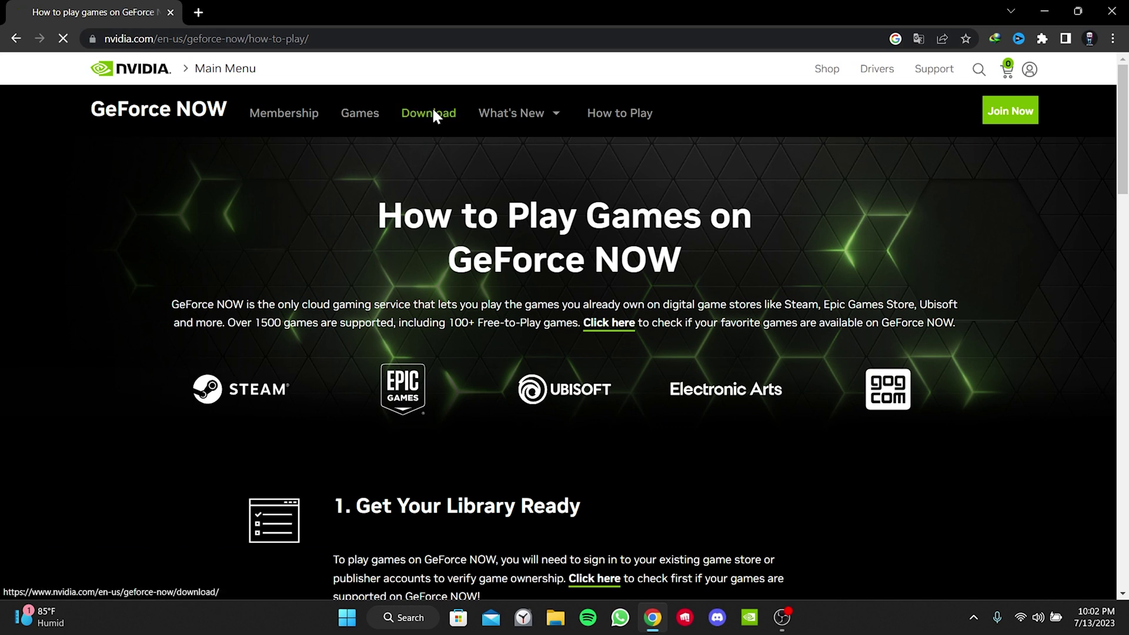
{"action": "scroll", "coordinate": [418, 276], "scroll_direction": "down", "scroll_amount": 1}
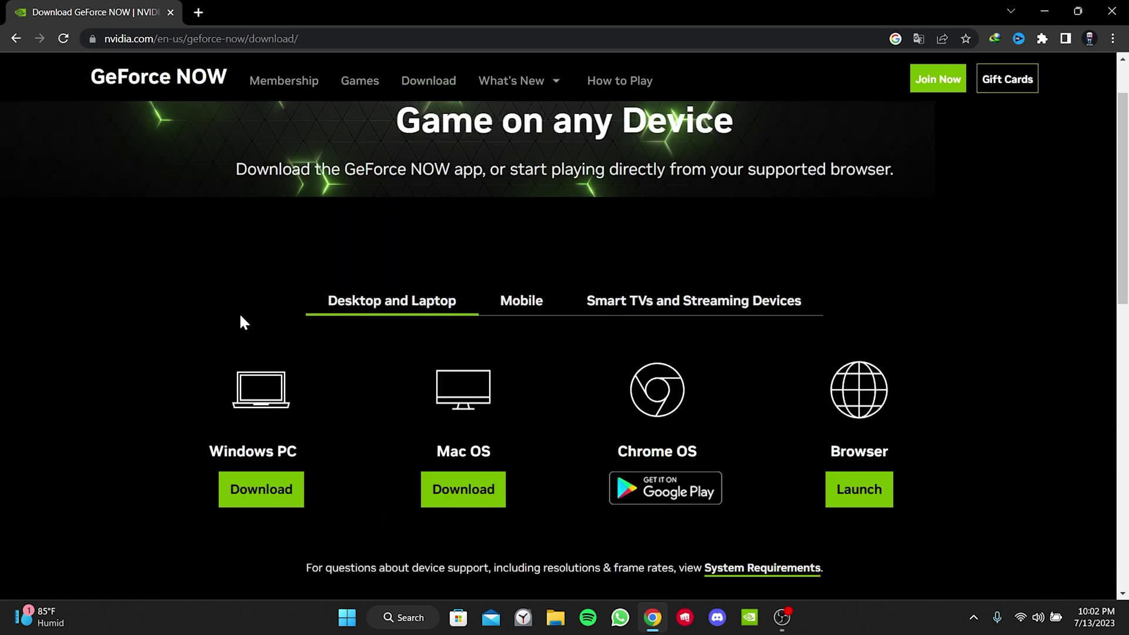
- Download GeForceNOW-release.exe for Windows PC, overwriting the existing file, and launch the downloaded installer
{"action": "left_click", "coordinate": [280, 504]}
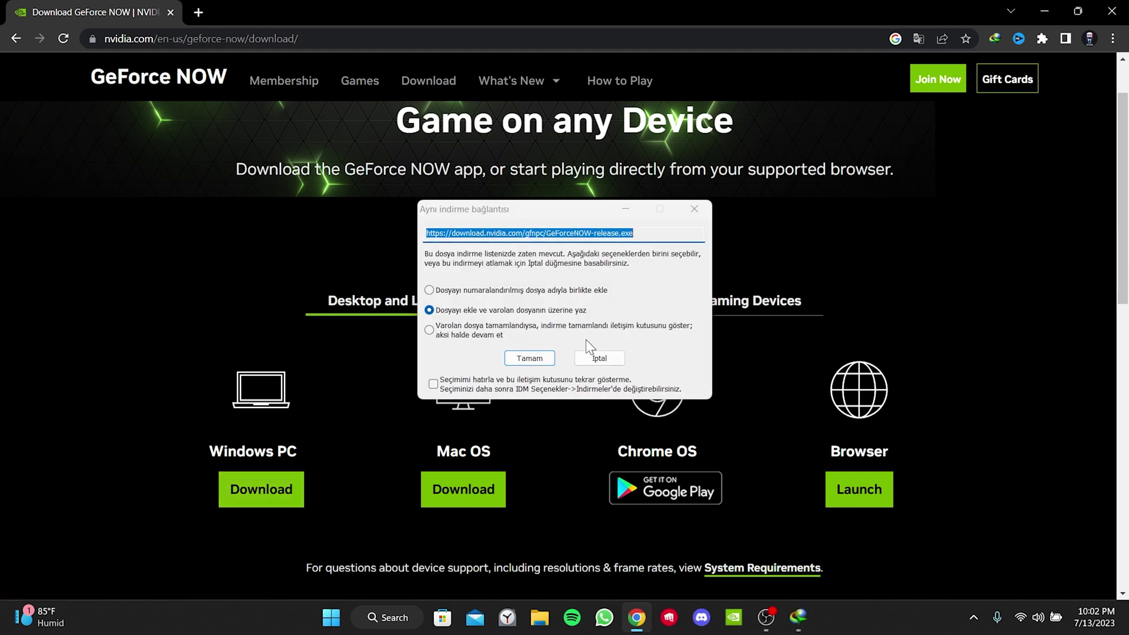
{"action": "left_click", "coordinate": [529, 358]}
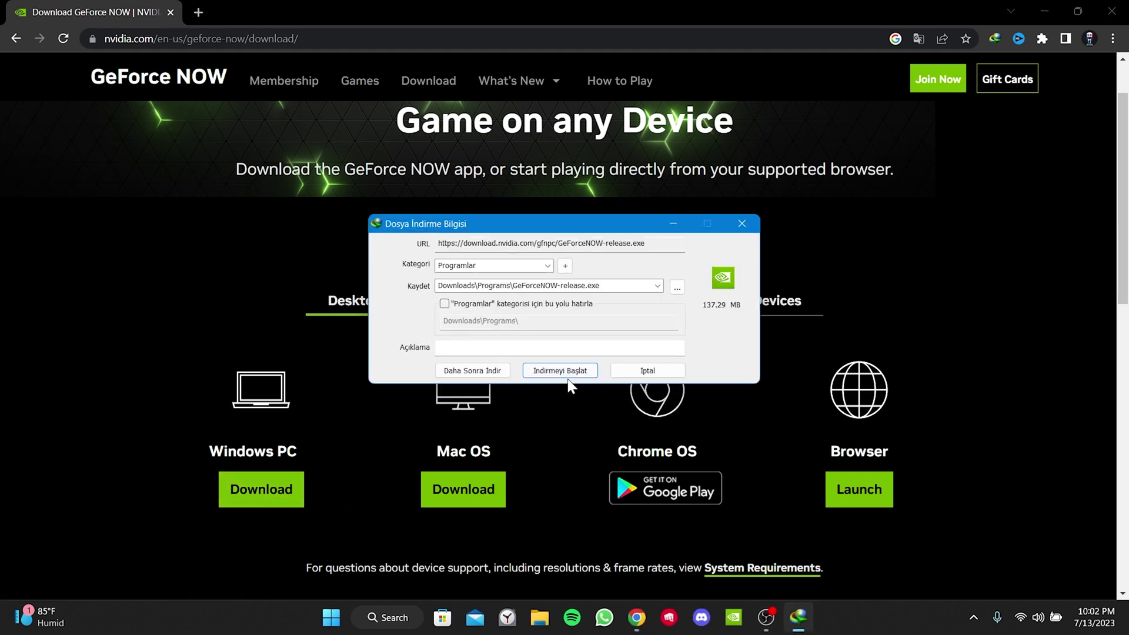
{"action": "left_click", "coordinate": [560, 371]}
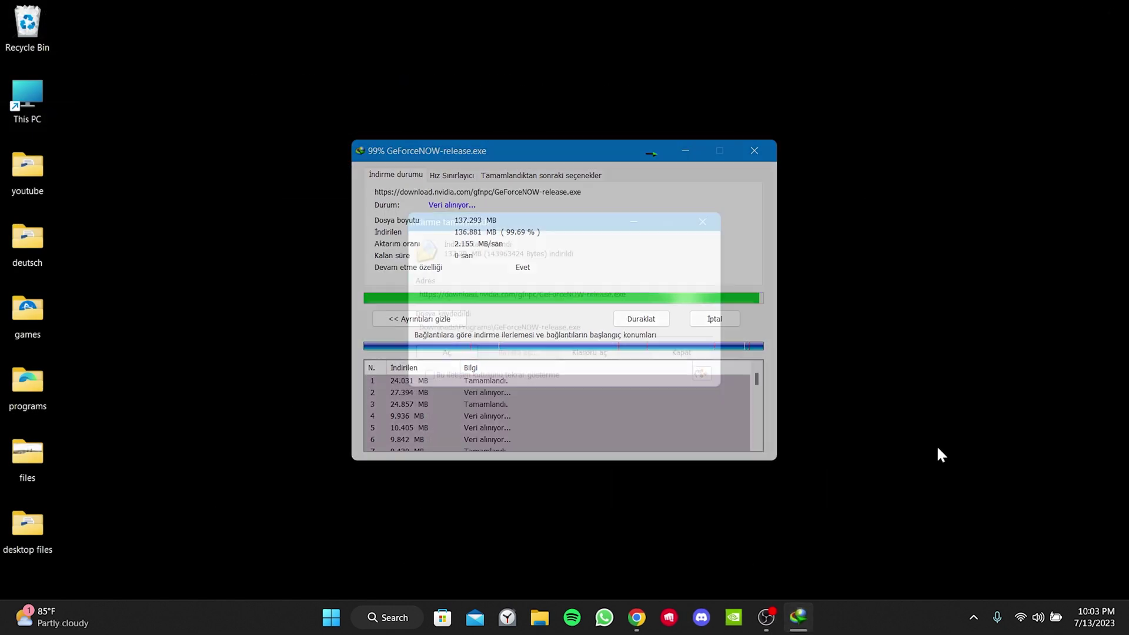
{"action": "left_click", "coordinate": [448, 351]}
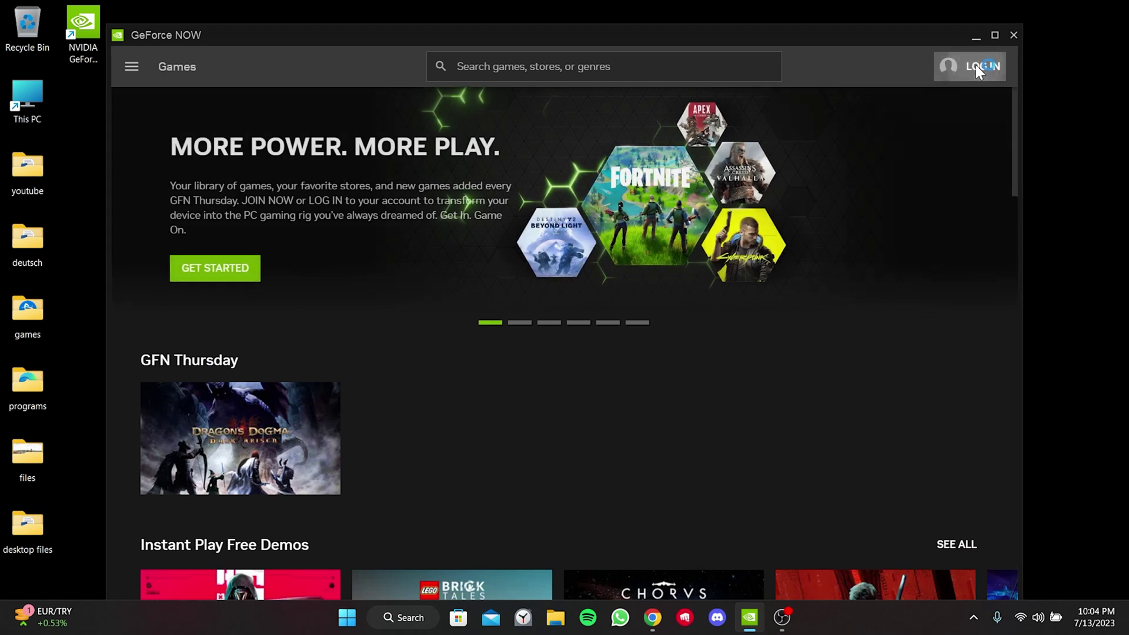
- Log in to the reinstalled GeForce NOW app and look through the games catalogue
{"action": "left_click", "coordinate": [979, 66]}
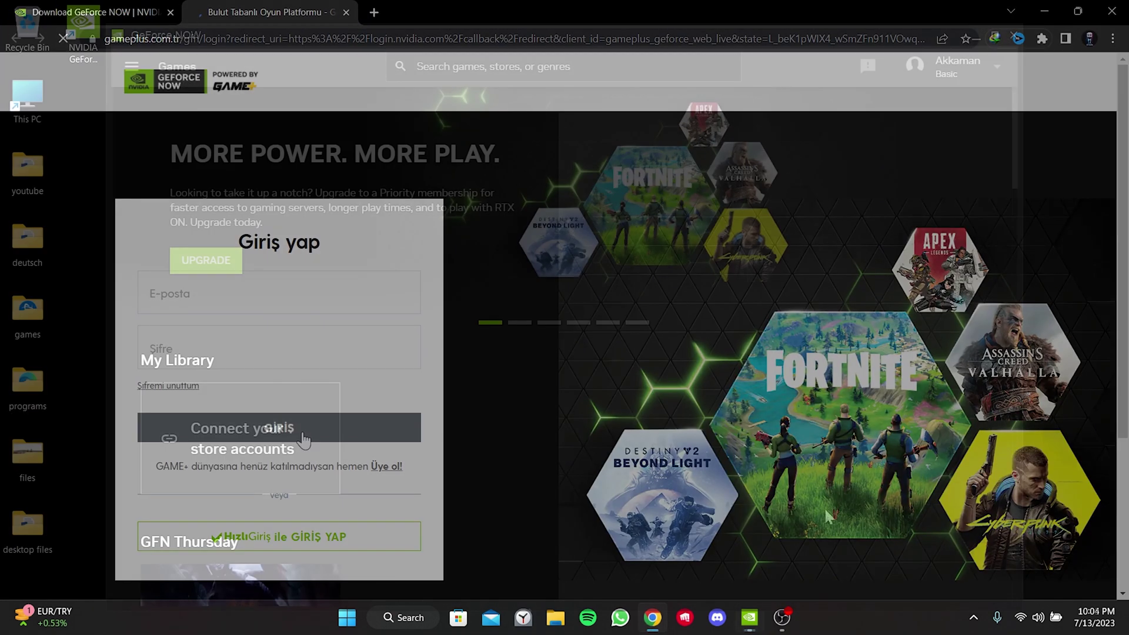
{"action": "scroll", "coordinate": [786, 434], "scroll_direction": "down", "scroll_amount": 8}
{"action": "scroll", "coordinate": [790, 436], "scroll_direction": "down", "scroll_amount": 2}
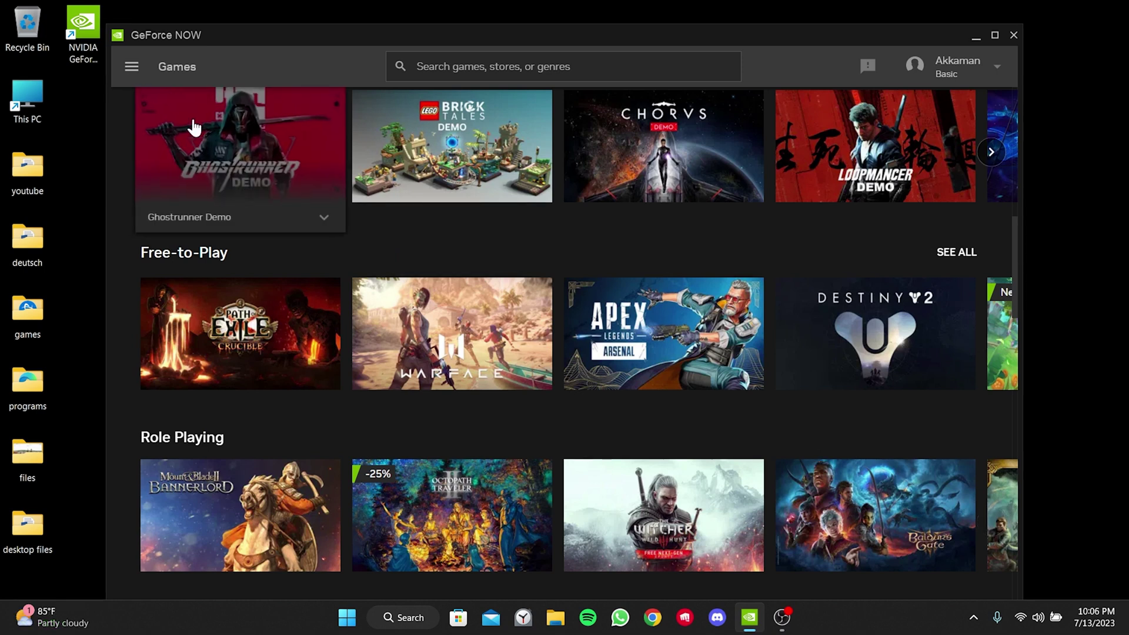
- Open the settings page of the GeForce NOW app
{"action": "left_click", "coordinate": [132, 67]}
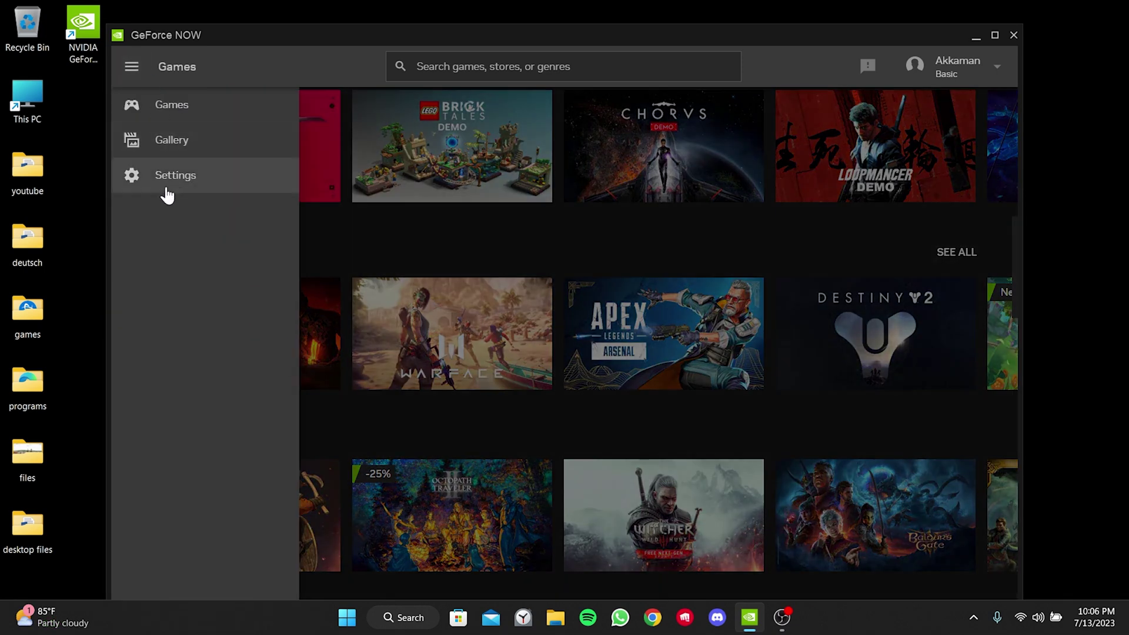
{"action": "left_click", "coordinate": [179, 182]}
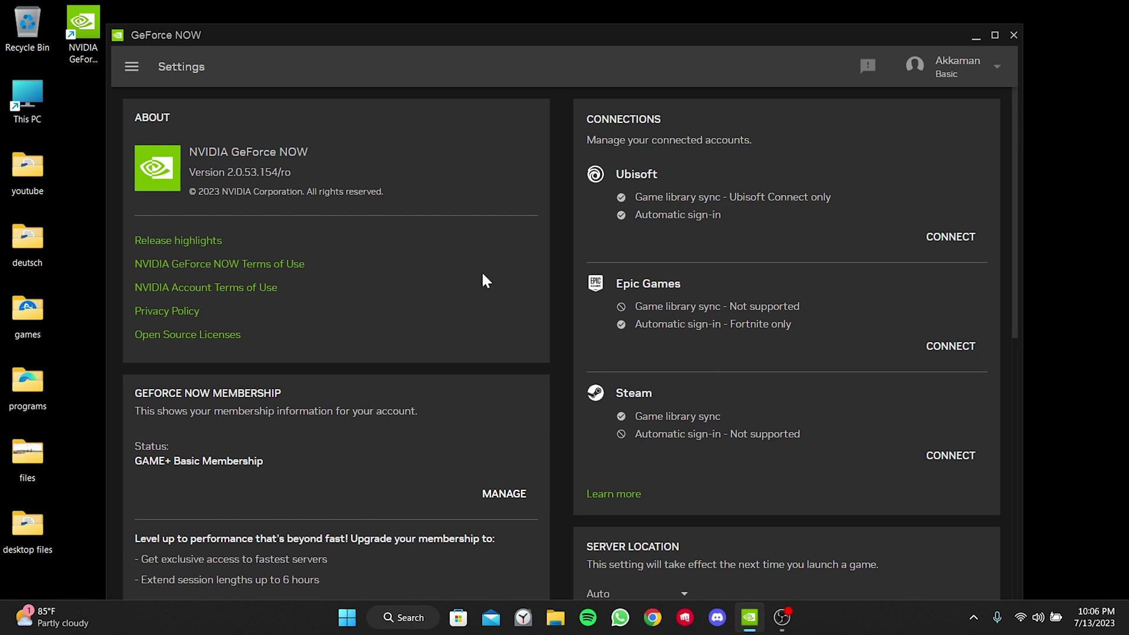
- Set the server location for GeForce NOW to TR Central 1 instead of automatic selection
{"action": "scroll", "coordinate": [694, 268], "scroll_direction": "down", "scroll_amount": 4}
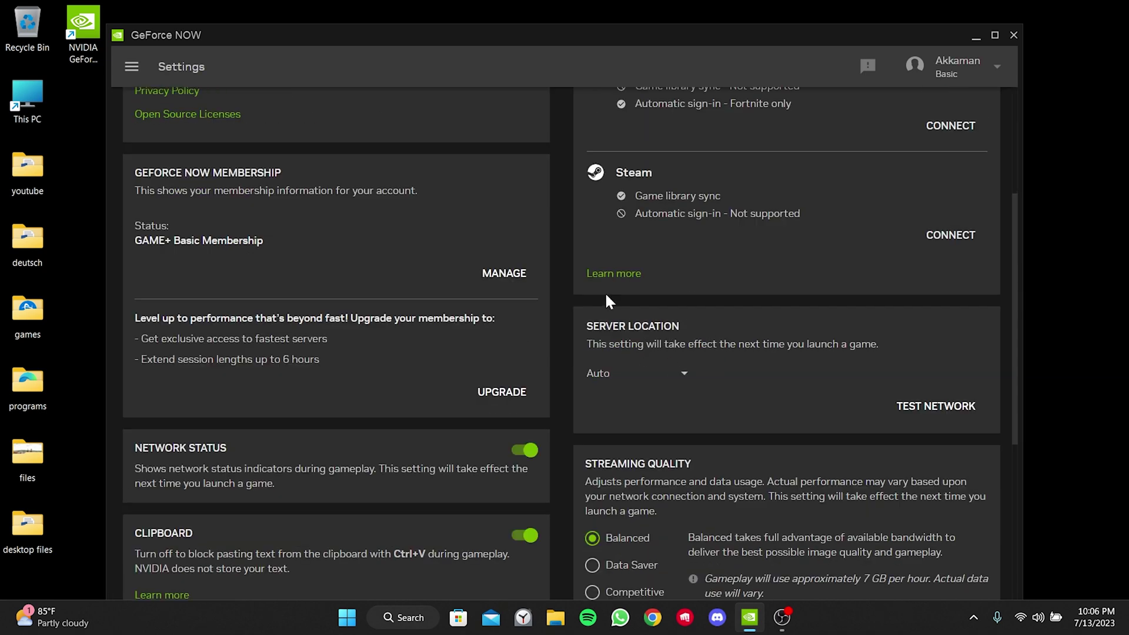
{"action": "left_click", "coordinate": [629, 377]}
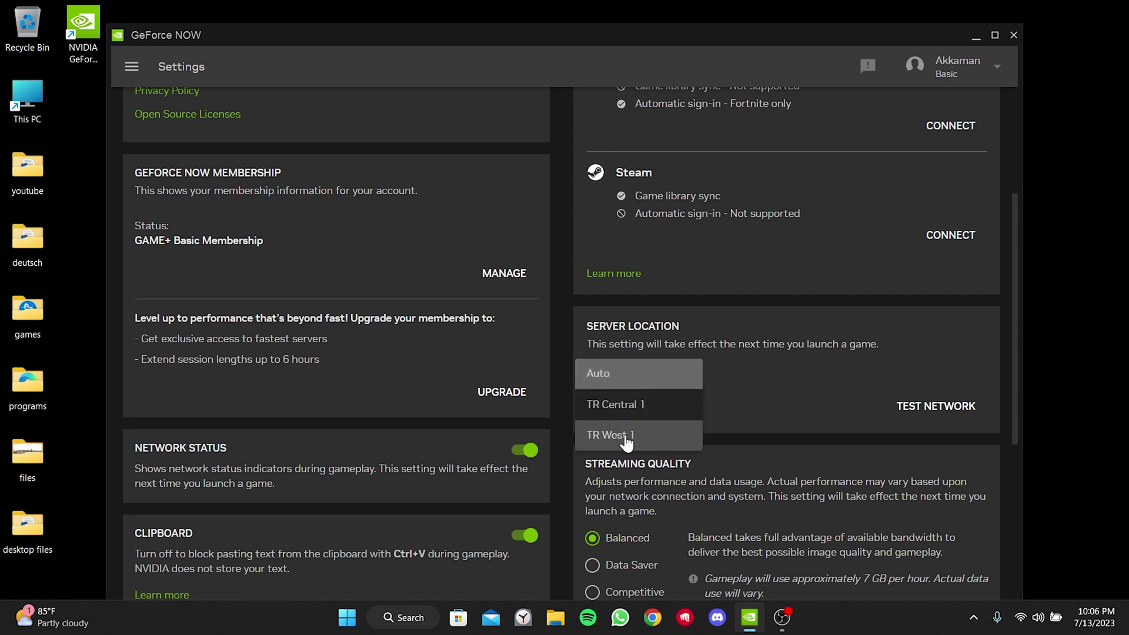
{"action": "left_click", "coordinate": [622, 407]}
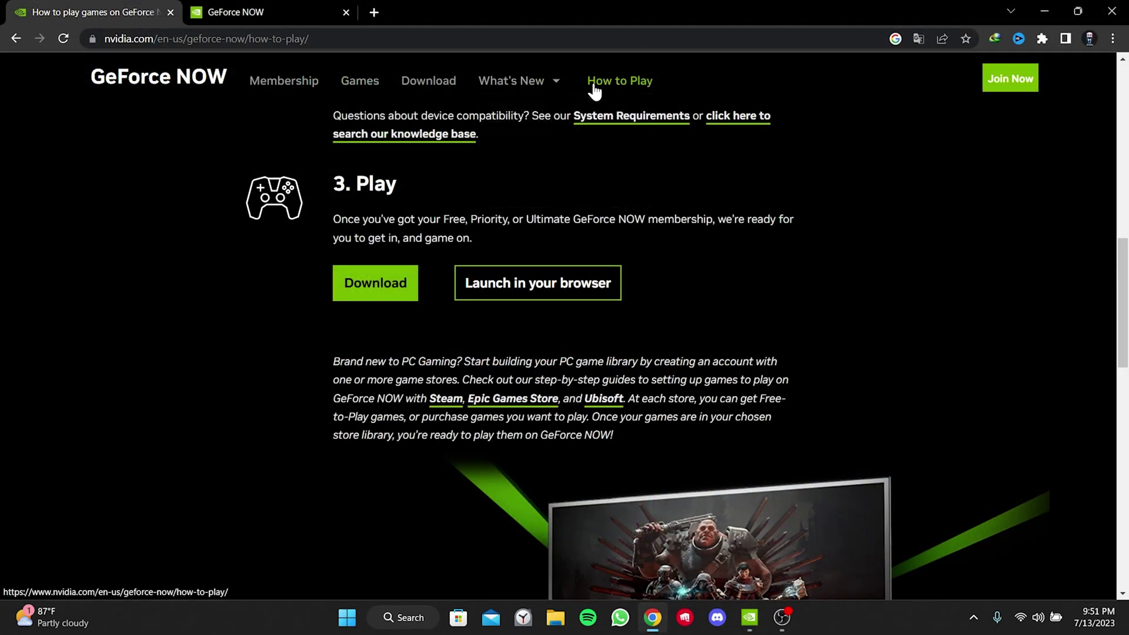
- Switch to Chrome, launch GeForce NOW in the browser from the How to Play page and highlight its play.geforcenow.com address
{"action": "left_click", "coordinate": [517, 287]}
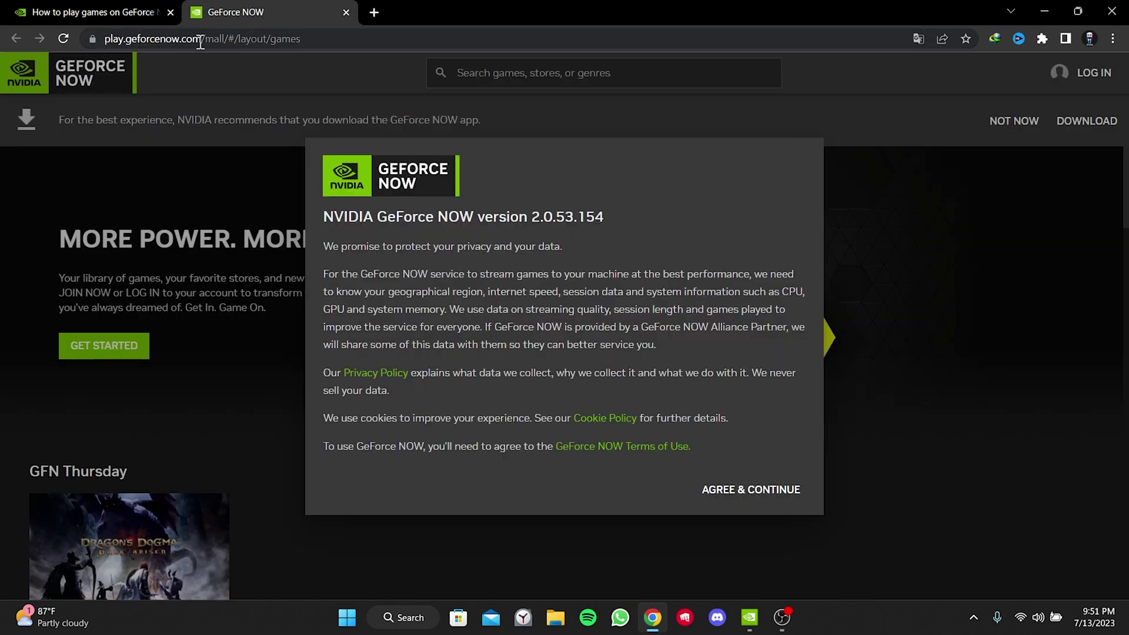
{"action": "left_click_drag", "start_coordinate": [202, 38], "coordinate": [113, 41]}
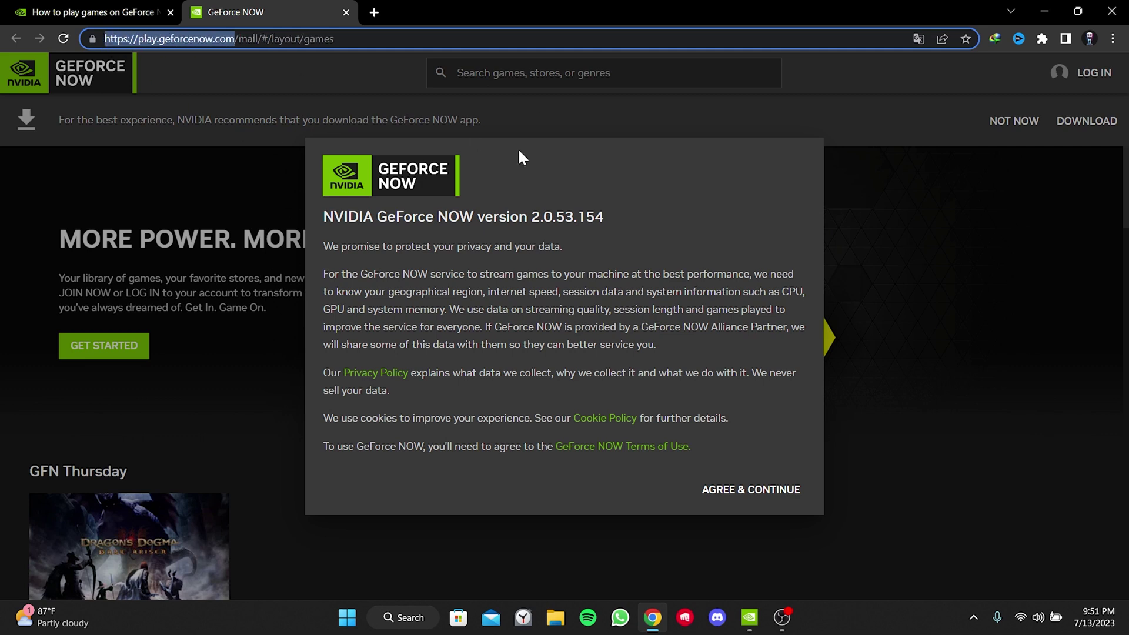
{"action": "left_click", "coordinate": [951, 88]}
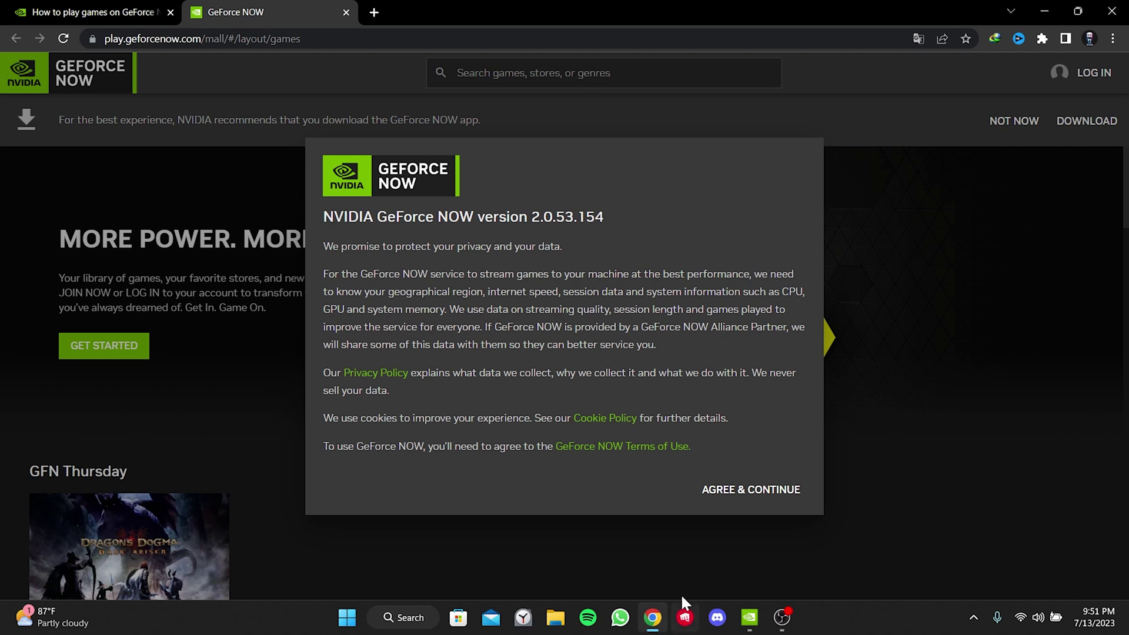
- Agree to the GeForce NOW terms and dismiss the menu and search introduction tips to look over the games page
{"action": "left_click", "coordinate": [745, 495]}
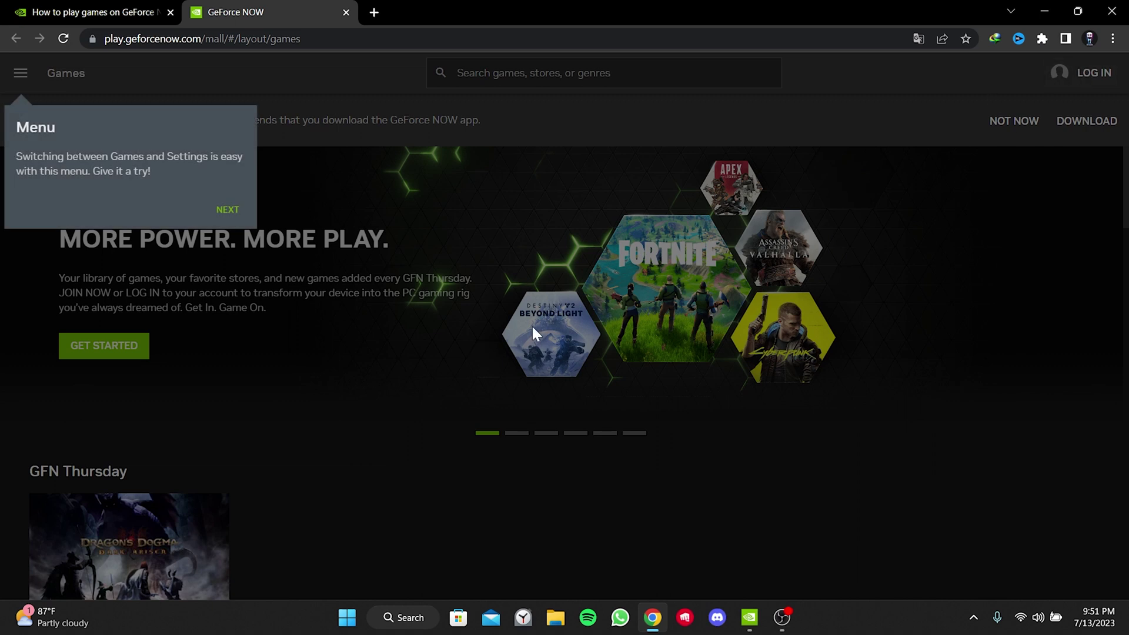
{"action": "left_click", "coordinate": [230, 210]}
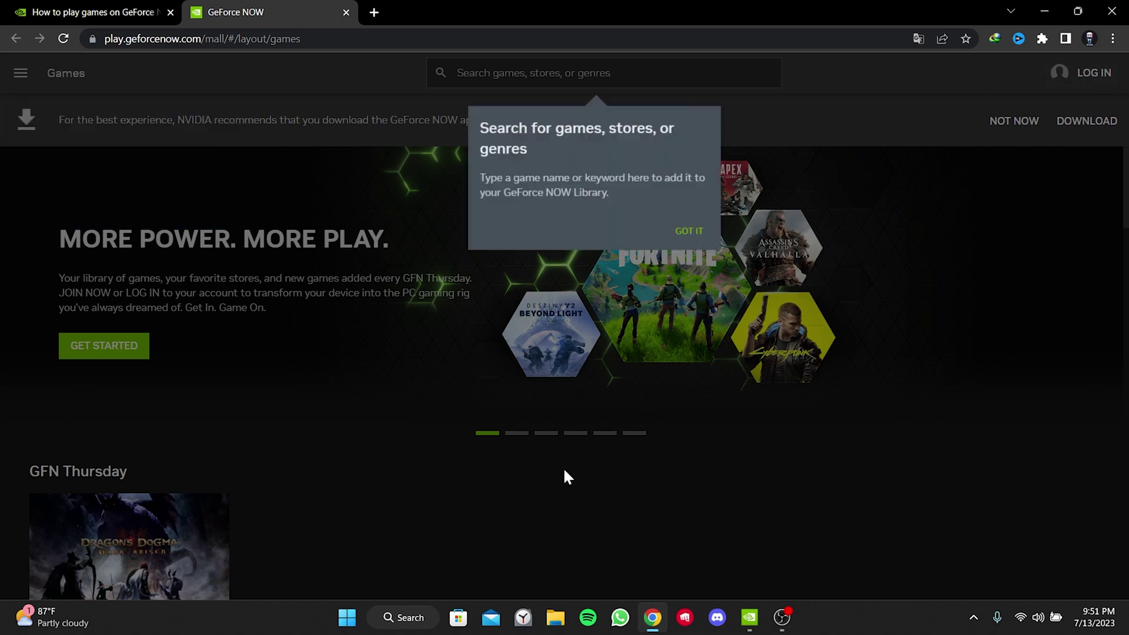
{"action": "left_click", "coordinate": [684, 229]}
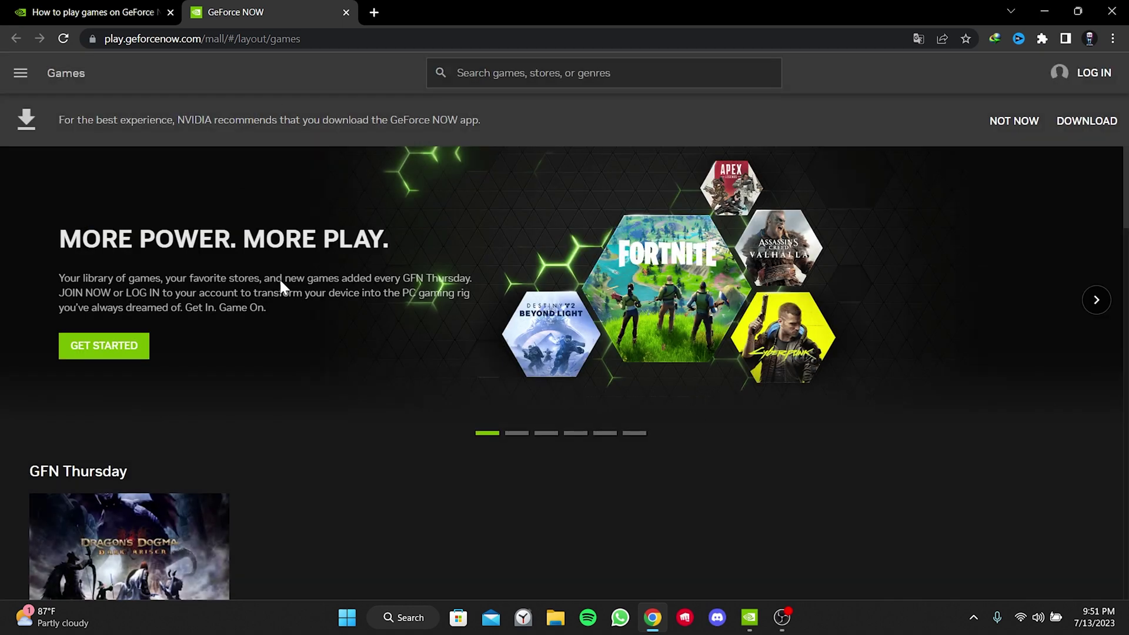
{"action": "scroll", "coordinate": [411, 399], "scroll_direction": "down", "scroll_amount": 1}
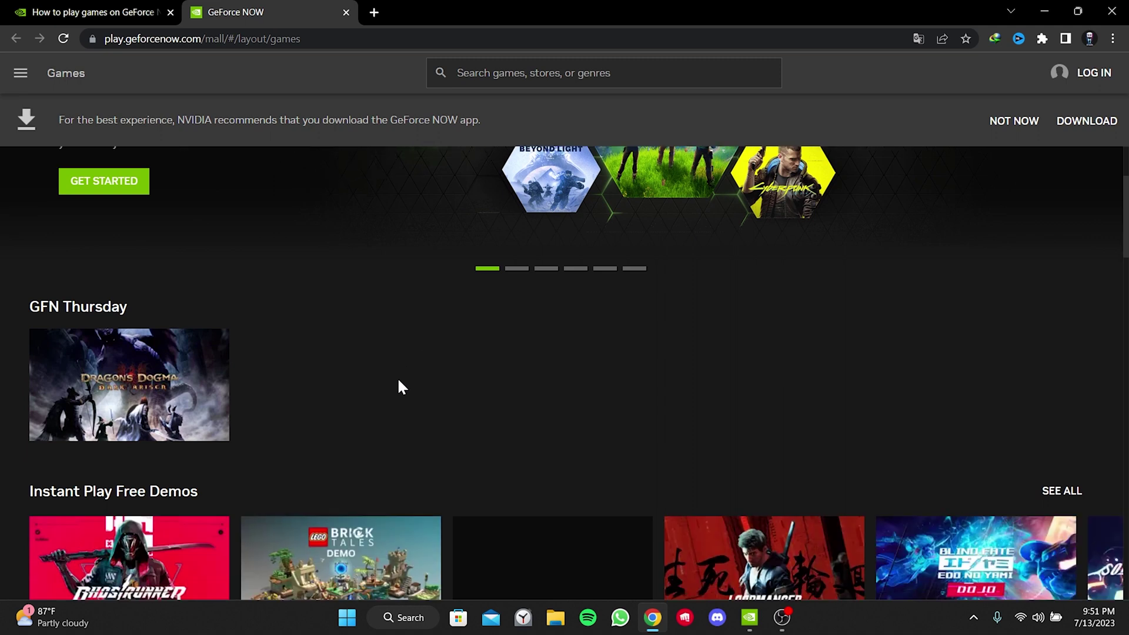
{"action": "scroll", "coordinate": [397, 376], "scroll_direction": "down", "scroll_amount": 2}
{"action": "scroll", "coordinate": [397, 368], "scroll_direction": "up", "scroll_amount": 5}
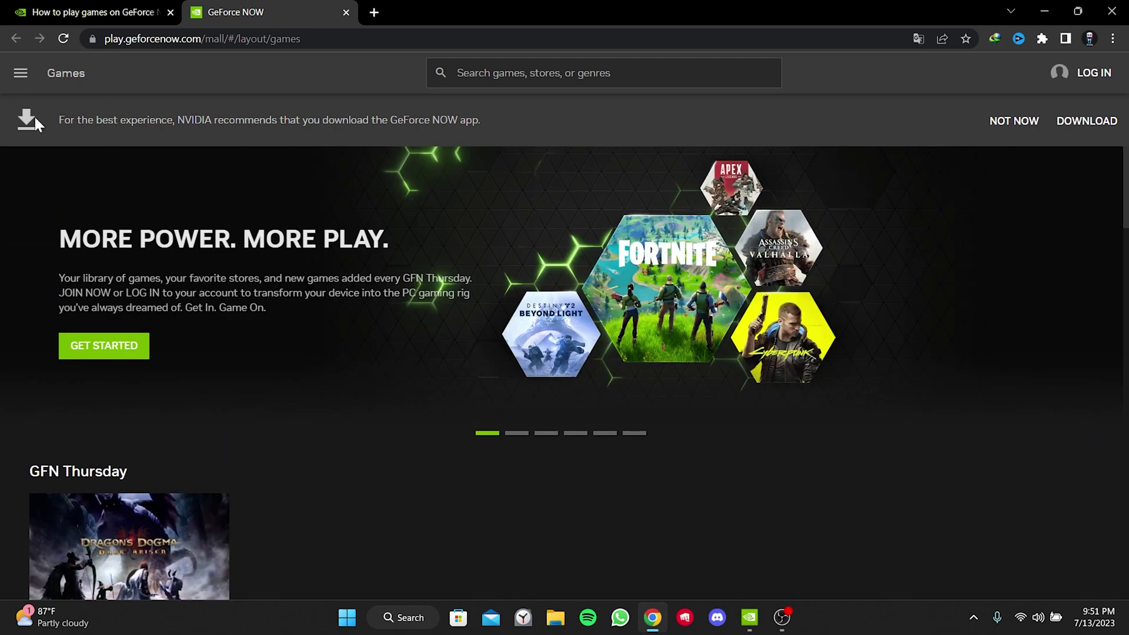